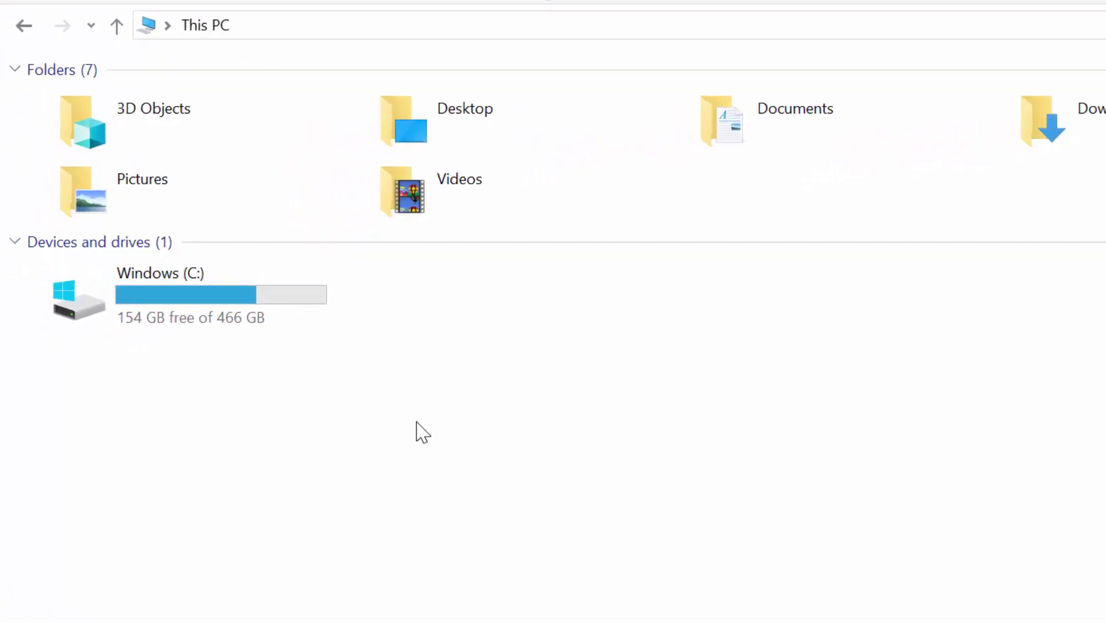
Step: Browse C: to Program Files (x86)\Image-Line, glance into FL Studio 20, then open Shared
double_click(271, 303)
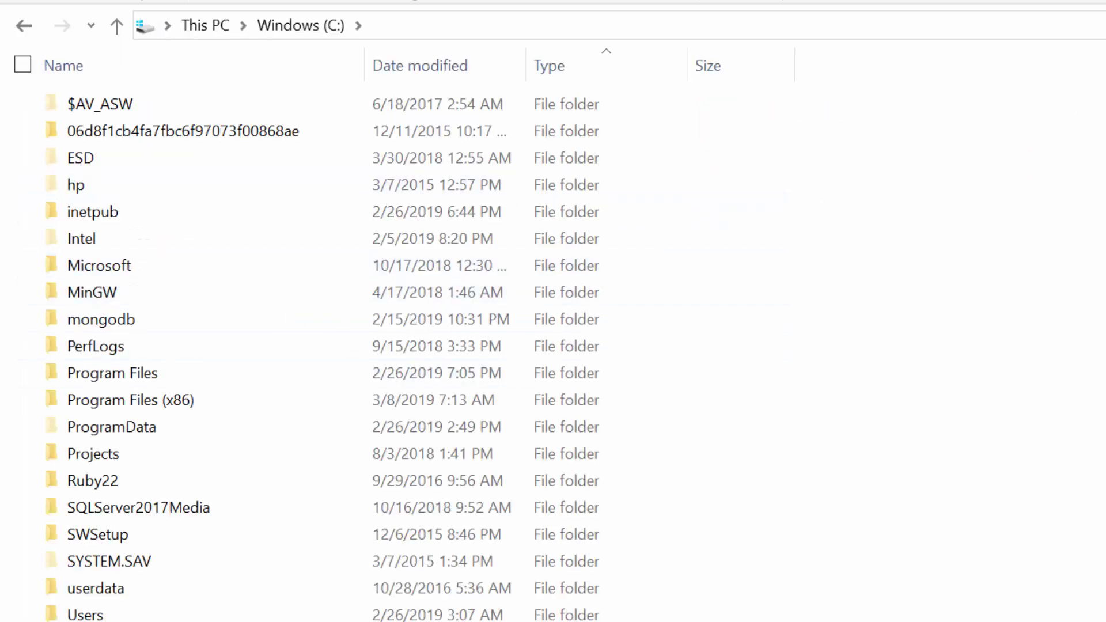
scroll(413, 352, down, 2)
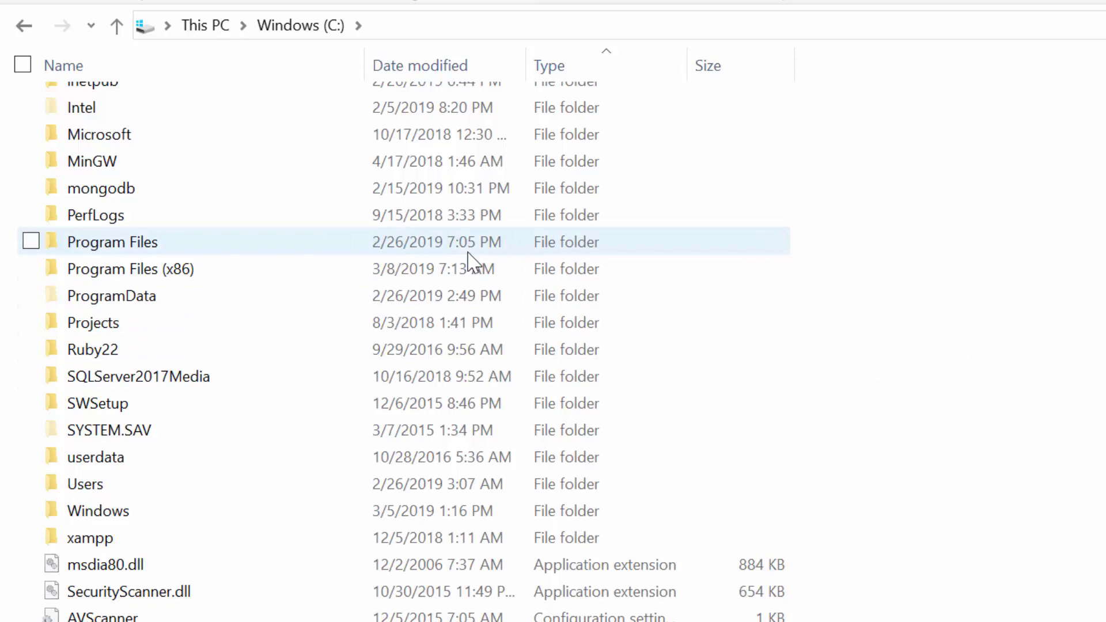
double_click(428, 271)
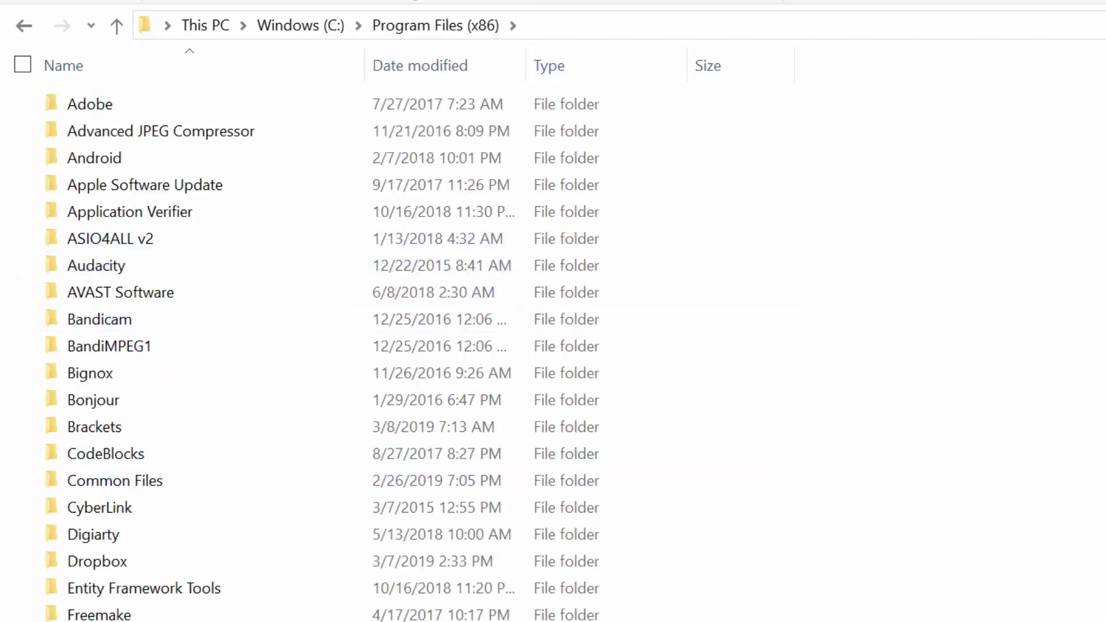
scroll(575, 317, down, 6)
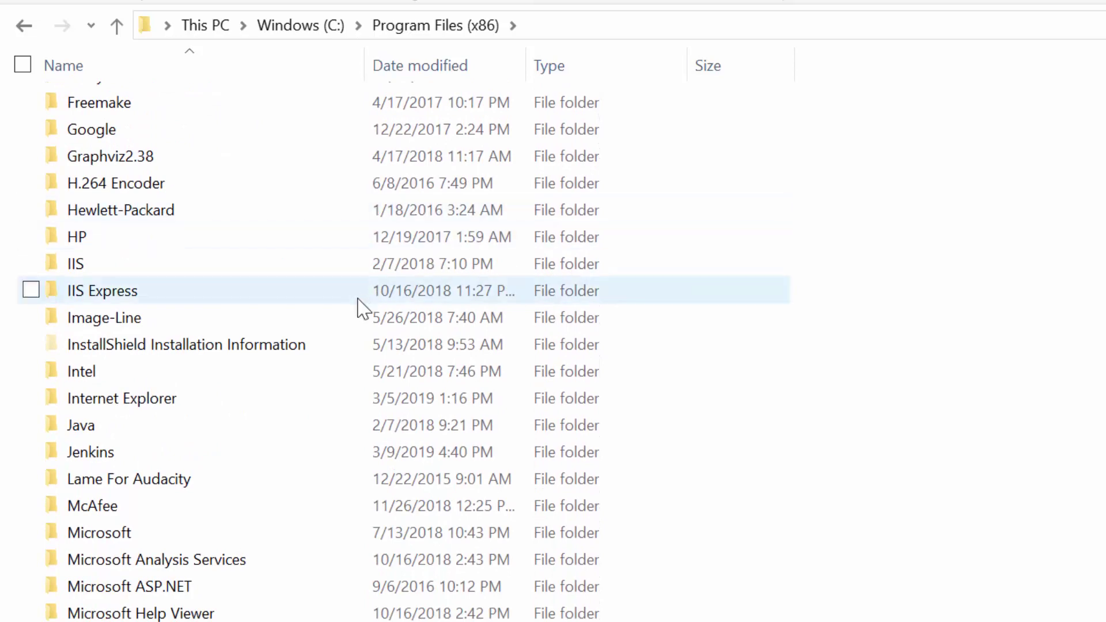
double_click(365, 318)
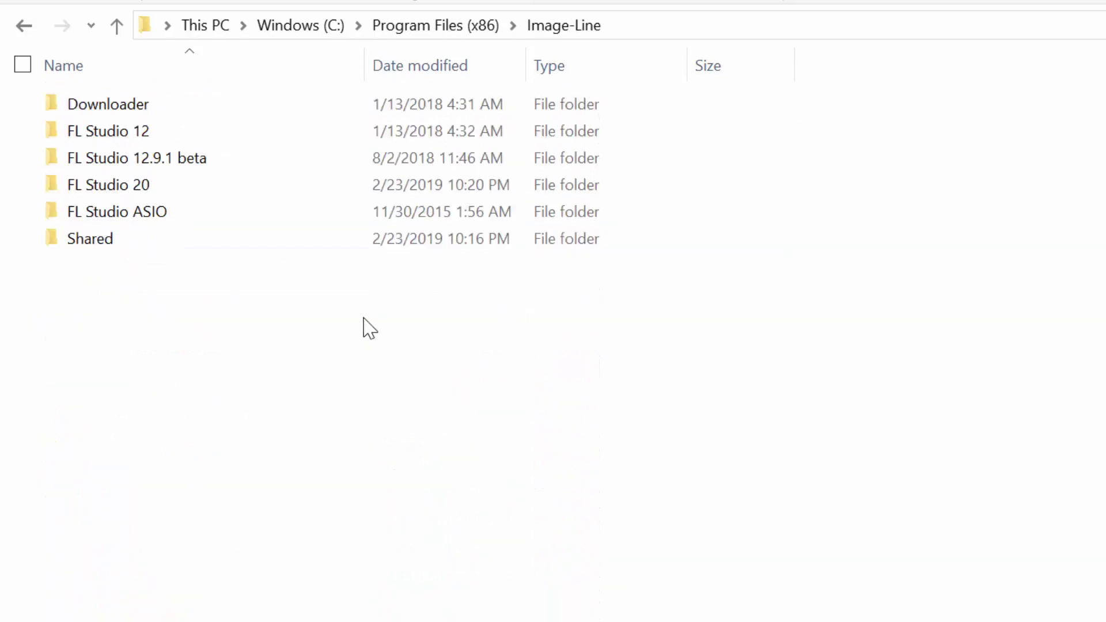
double_click(450, 191)
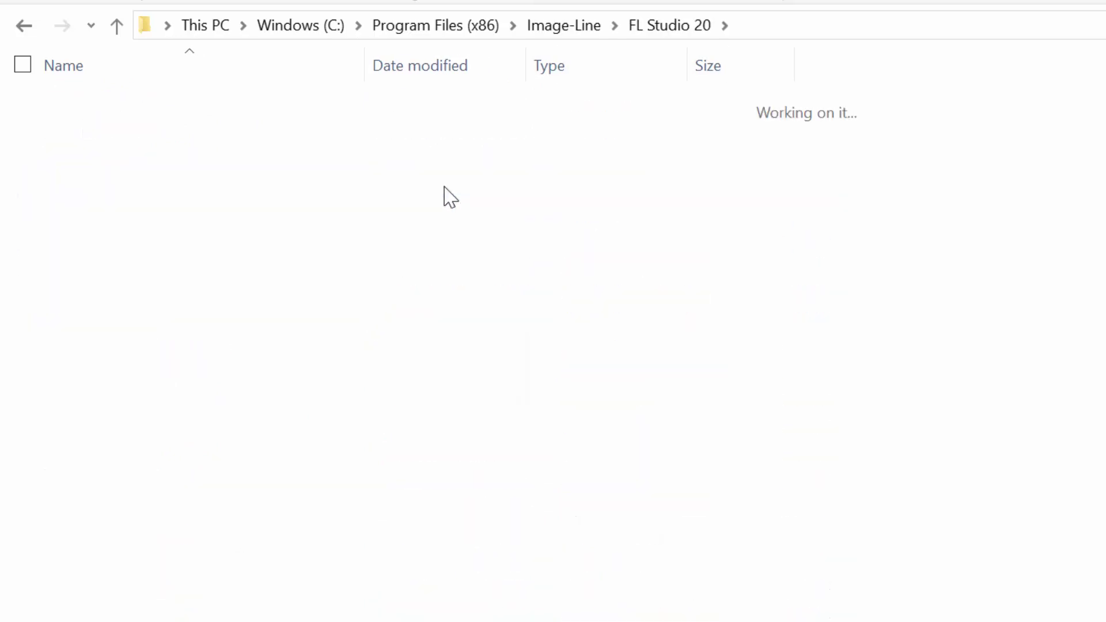
key(alt+Left)
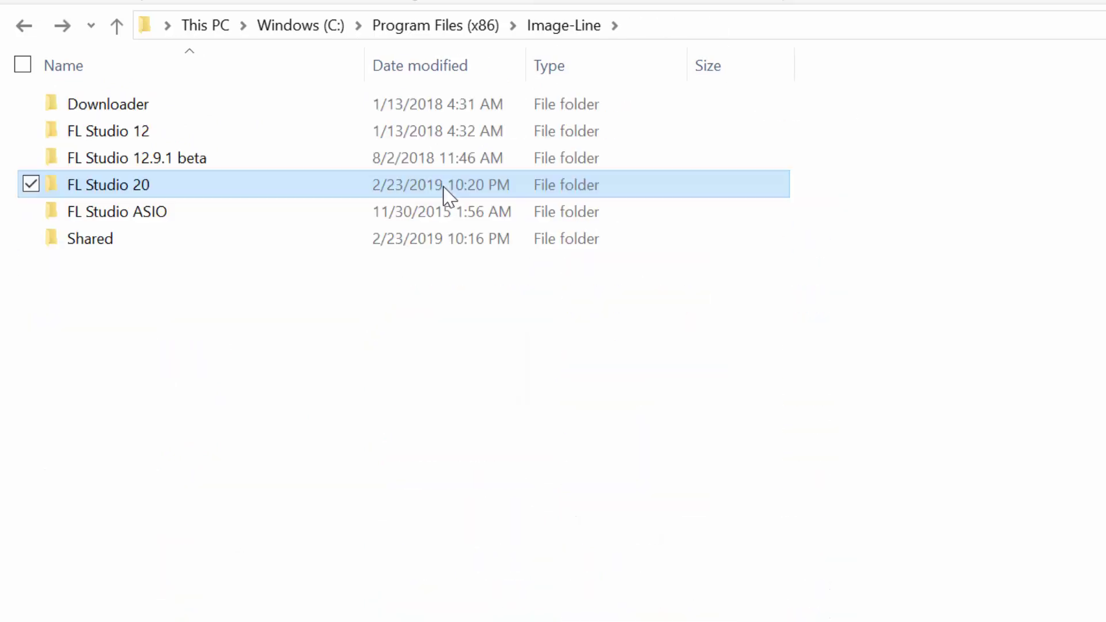
double_click(405, 245)
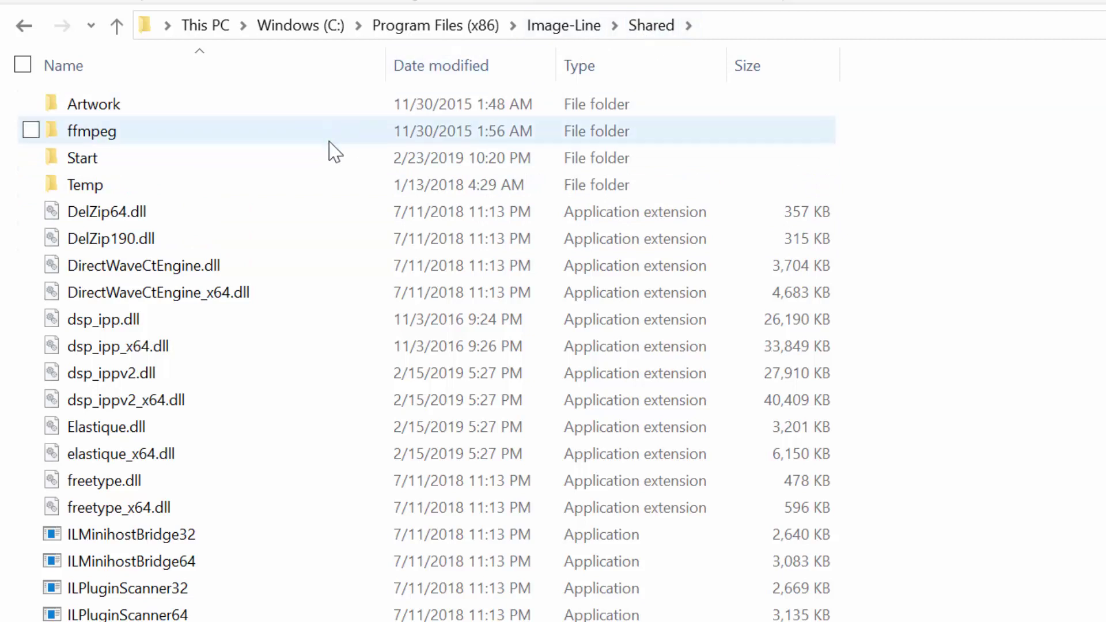
Step: Launch the Diagnostic shortcut from the Start folder in Shared
mouse_move(337, 161)
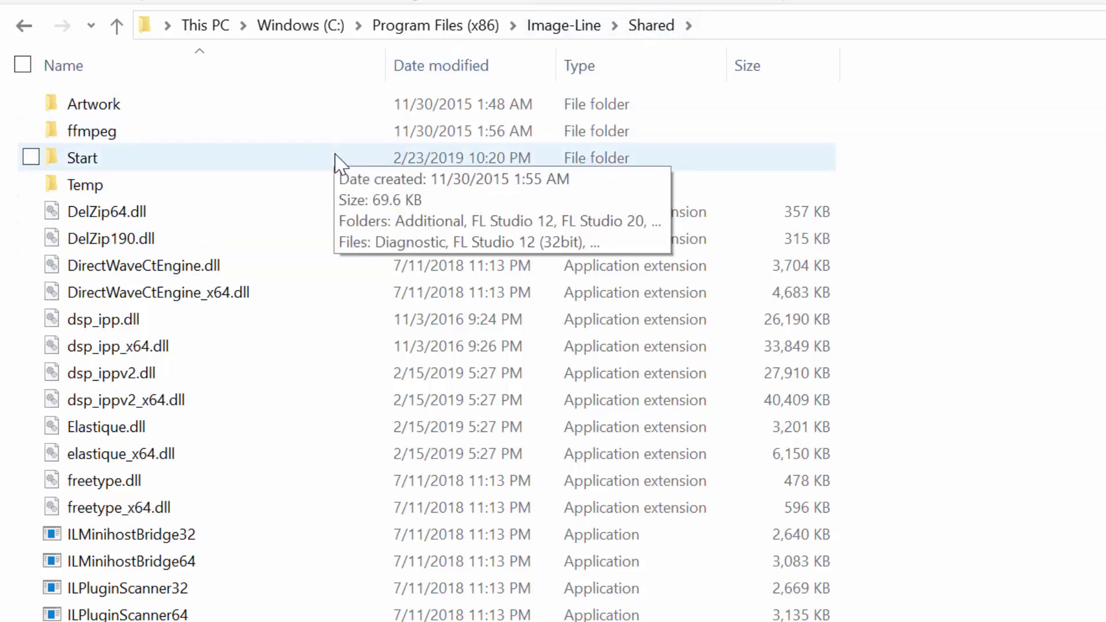
double_click(296, 167)
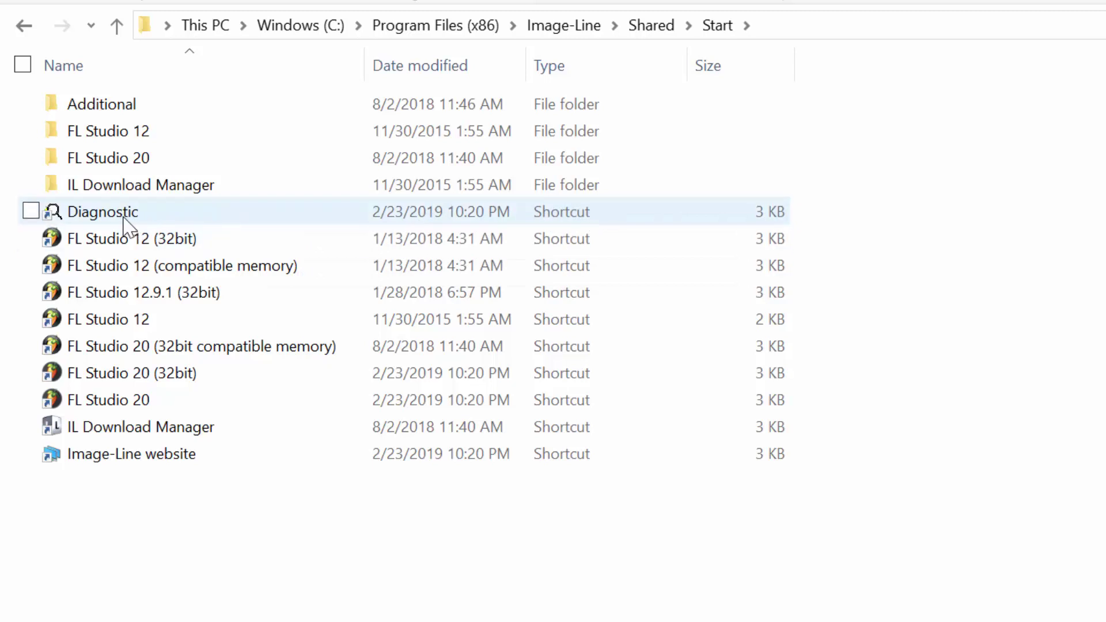
click(685, 218)
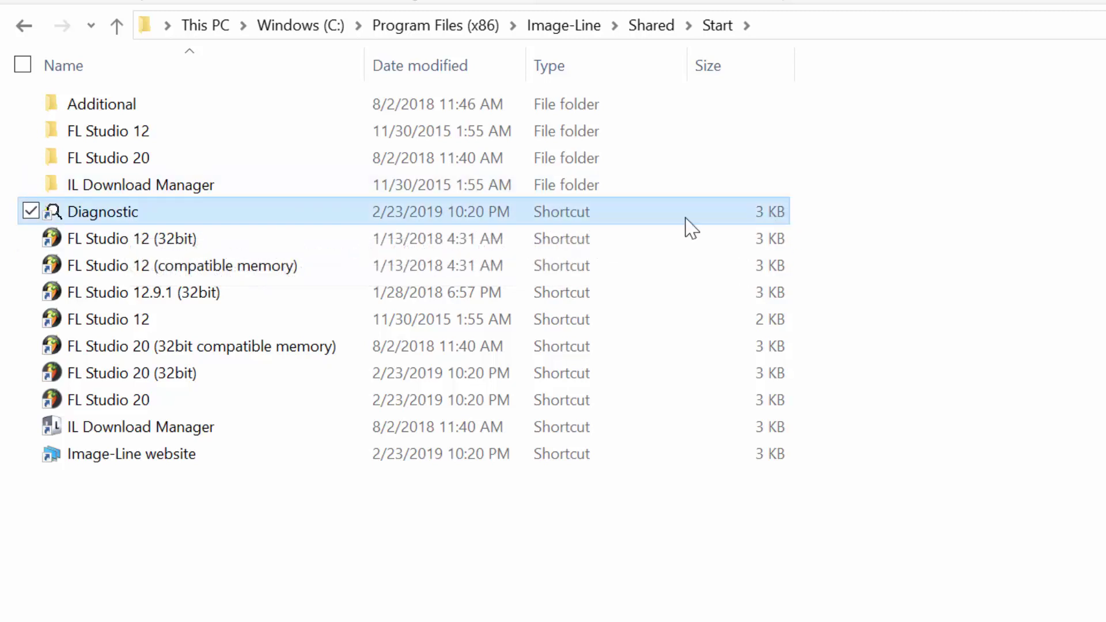
drag(686, 218, 519, 222)
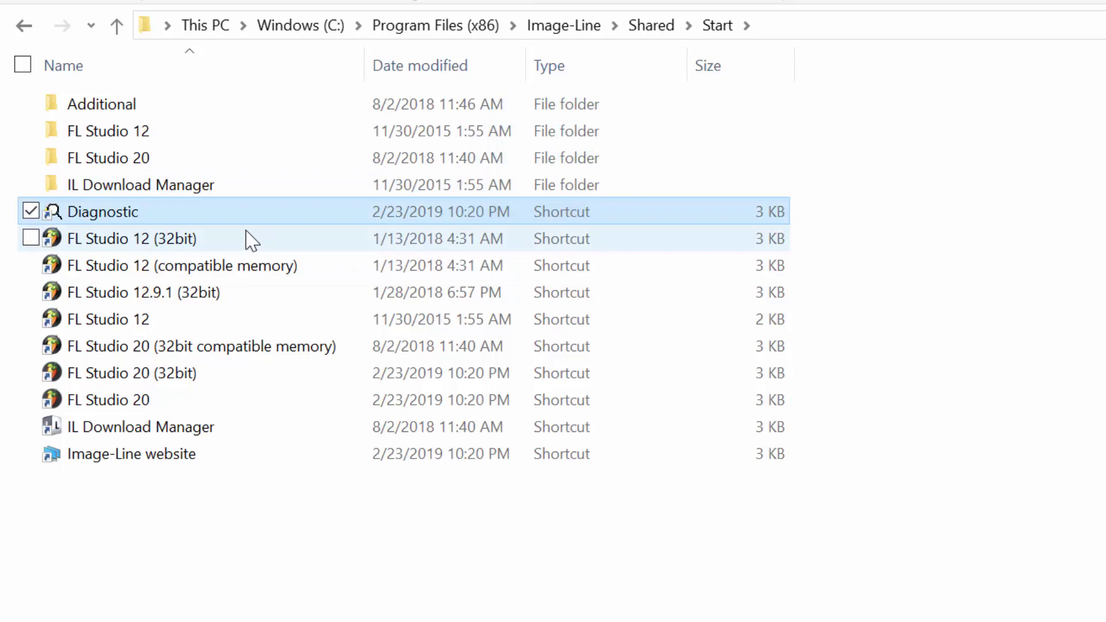
double_click(224, 215)
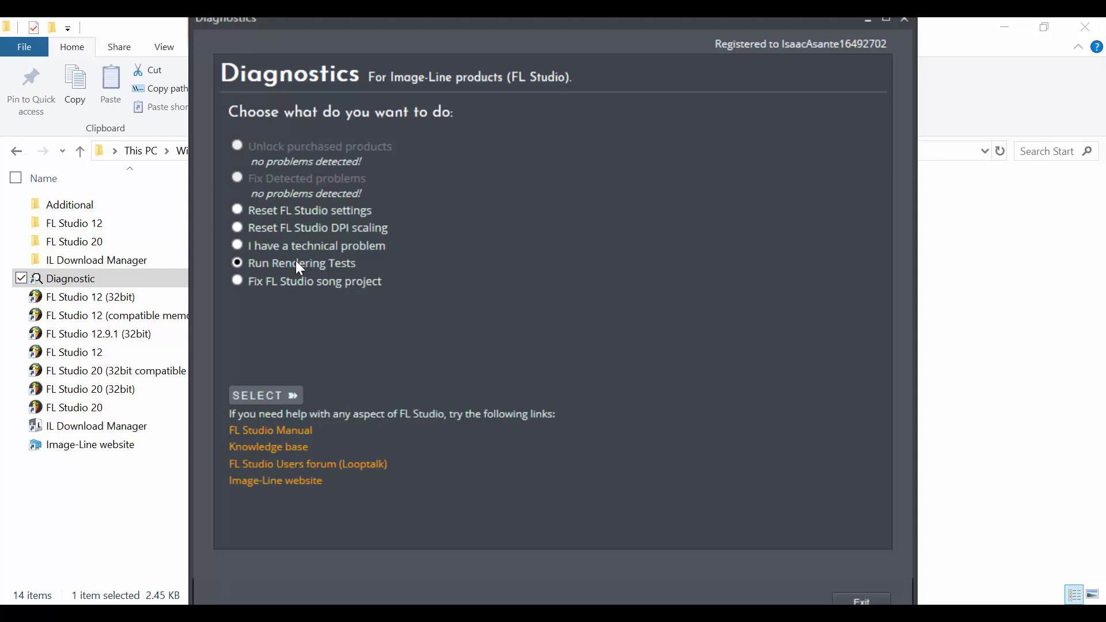
Step: Choose Run Rendering Tests and accept the warning so the tests run to completion
click(262, 395)
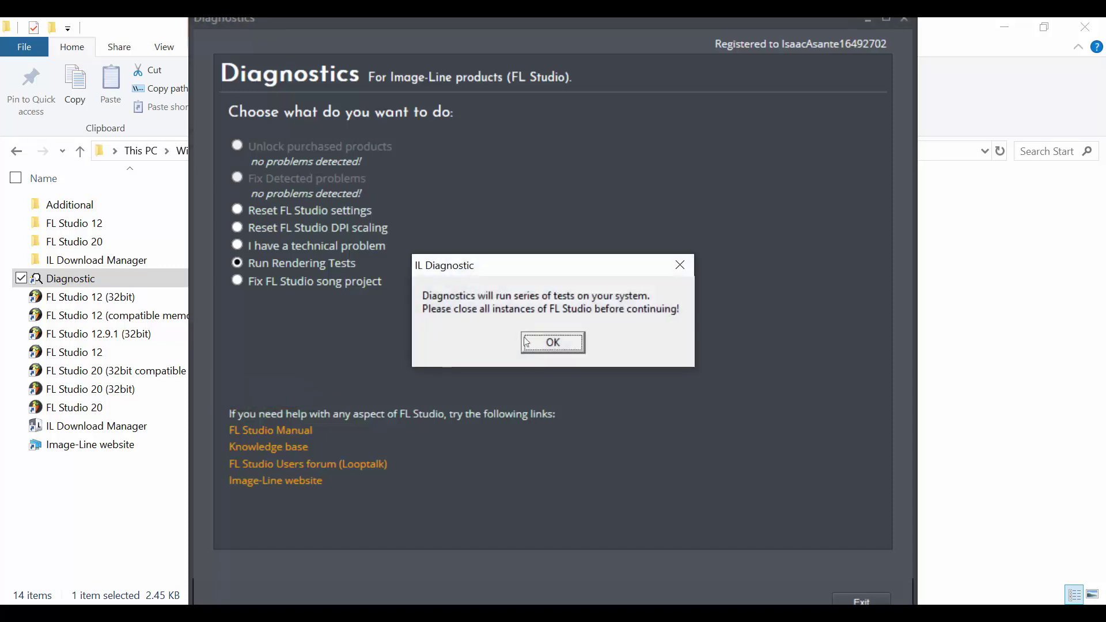
click(552, 342)
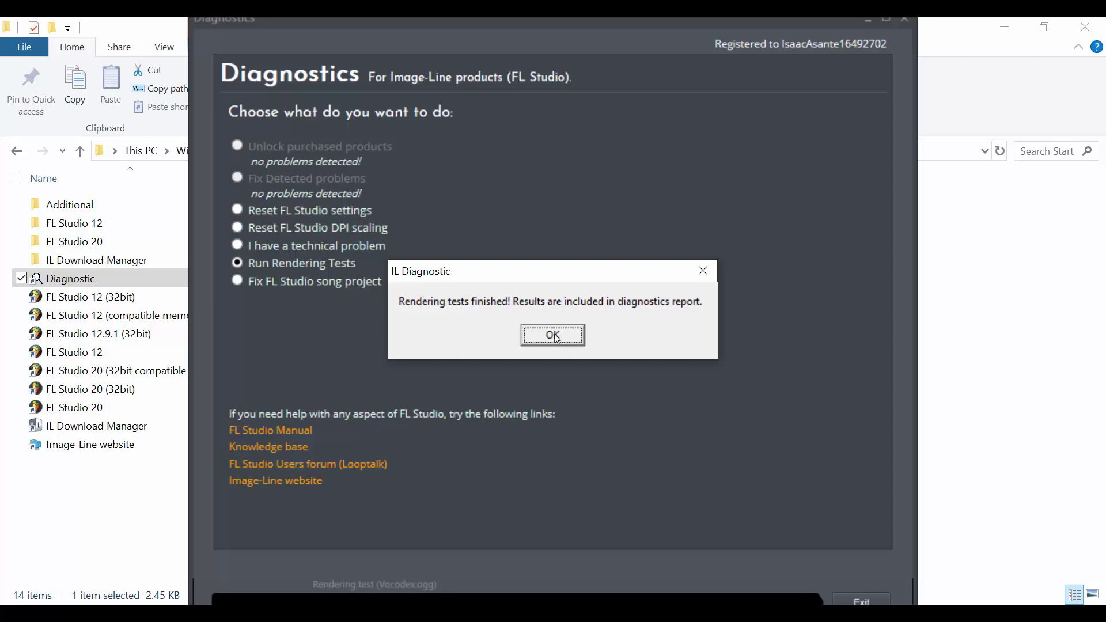
Step: Dismiss the tests-finished notice and maximize the diagnostics.html report in Chrome
click(554, 336)
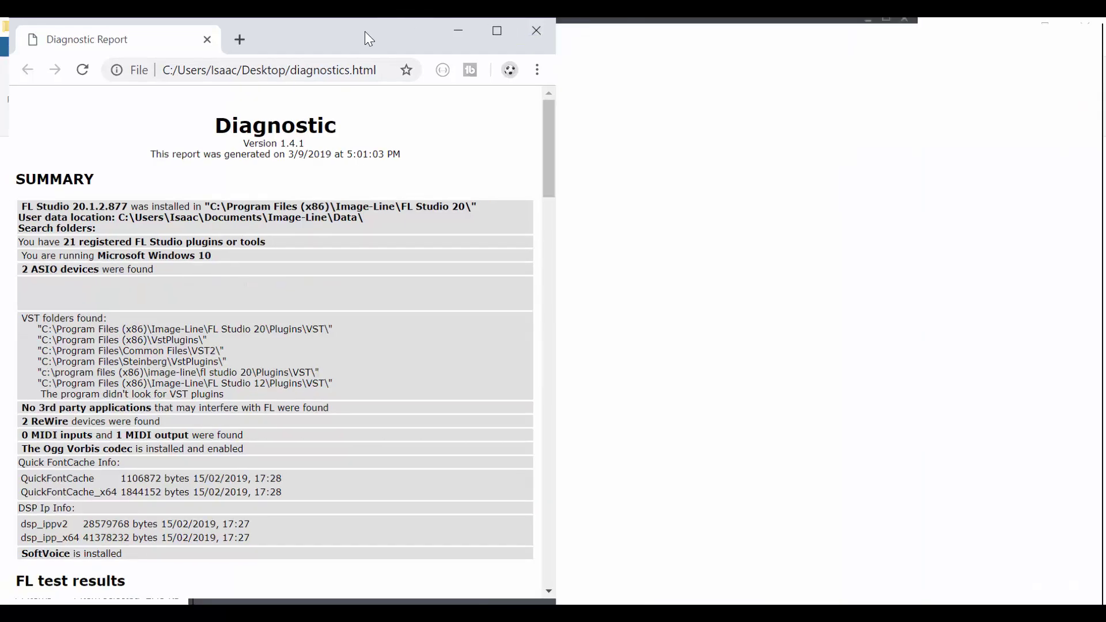
double_click(365, 31)
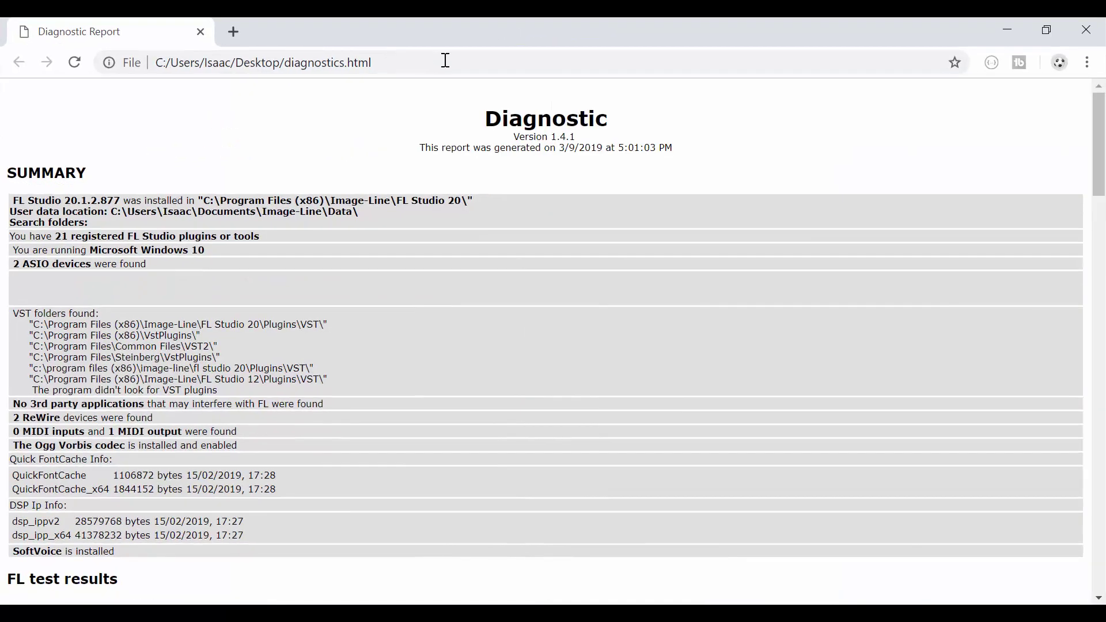
click(416, 62)
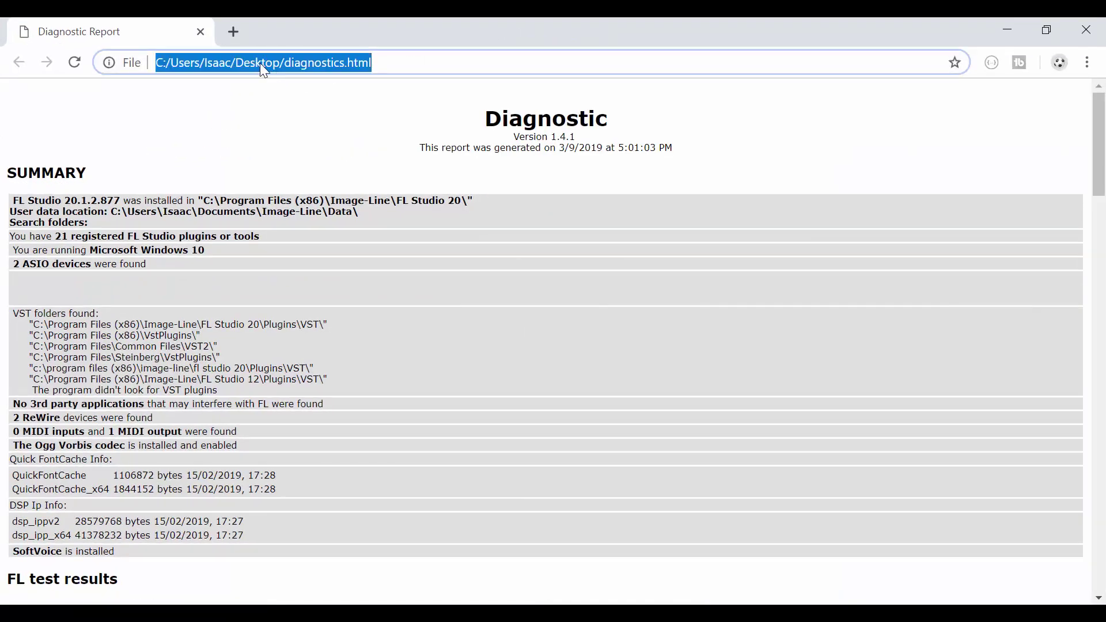
click(267, 109)
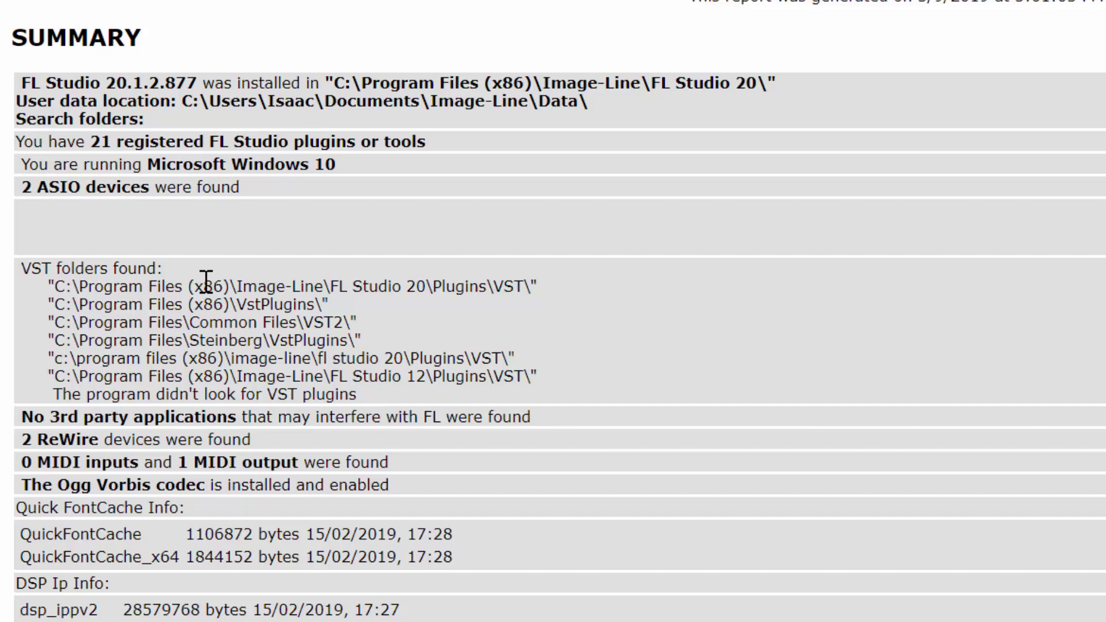
Step: Scroll through the FL and system test results down to the ASIO section
scroll(313, 245, down, 6)
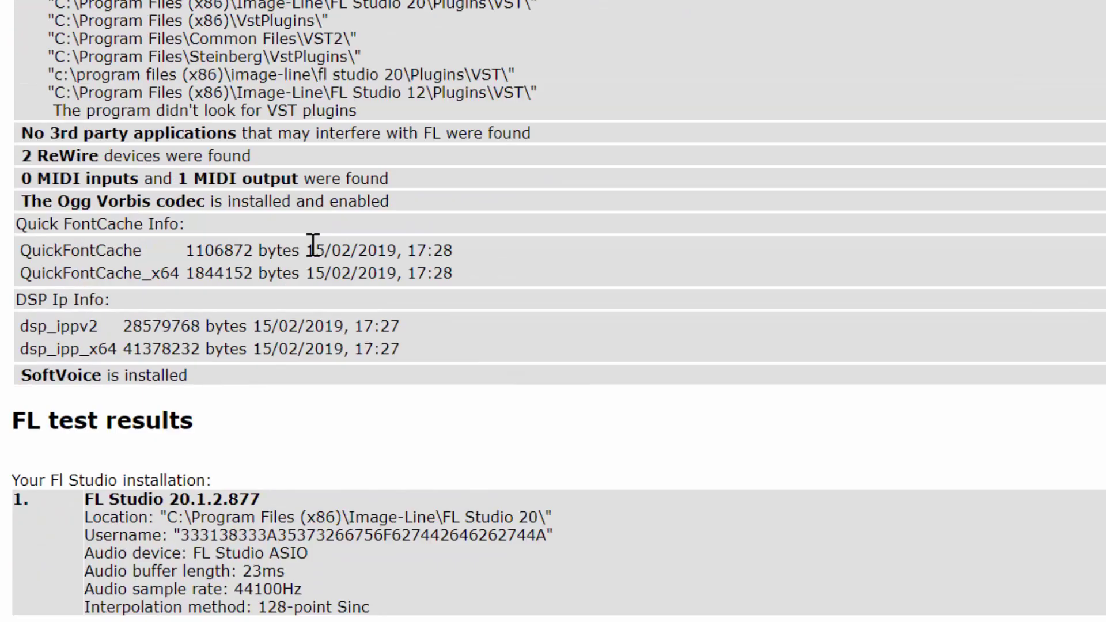
scroll(312, 245, down, 3)
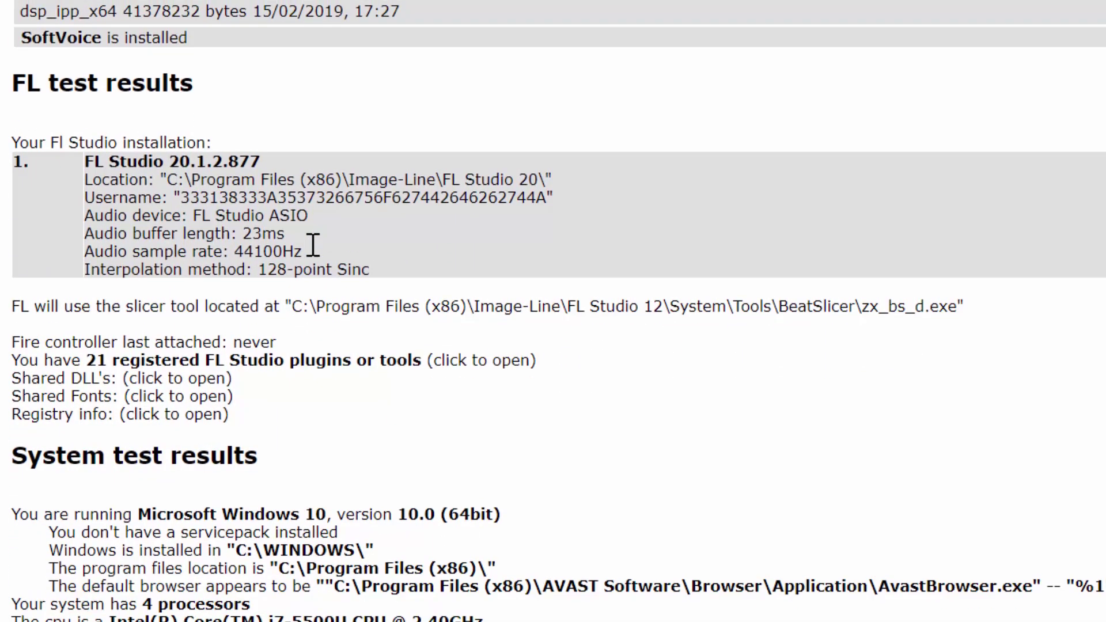
scroll(217, 348, down, 5)
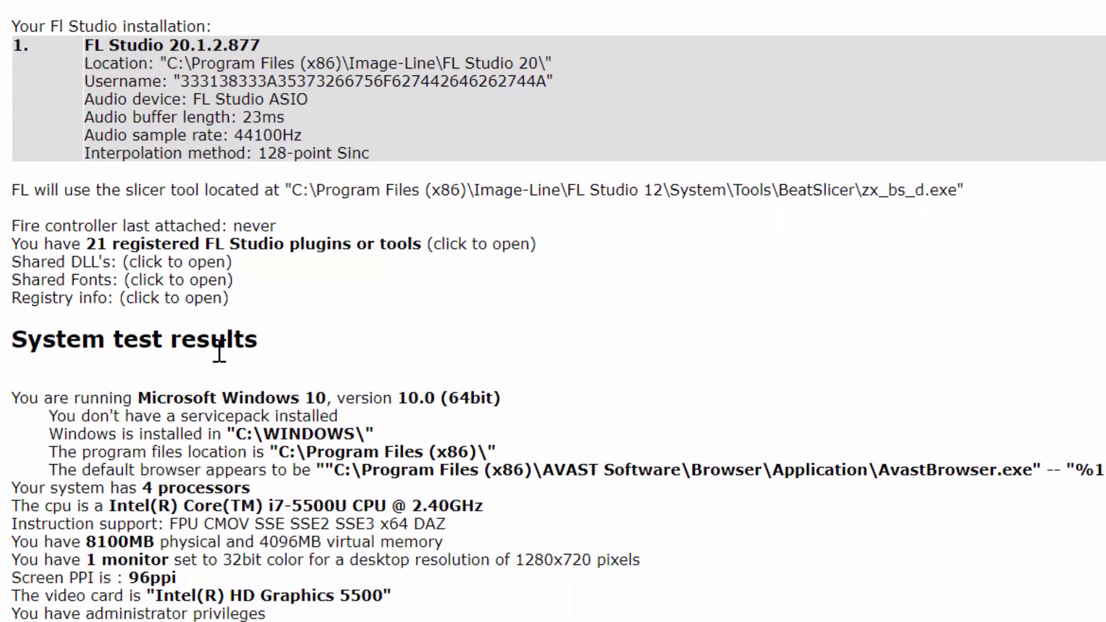
scroll(220, 351, up, 1)
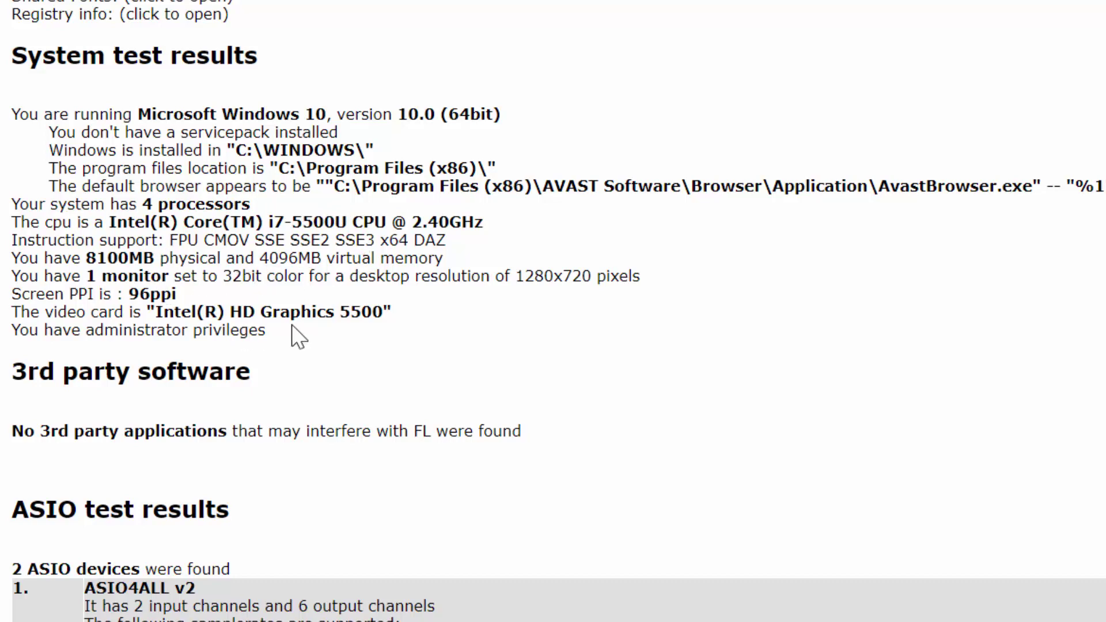
scroll(298, 337, down, 3)
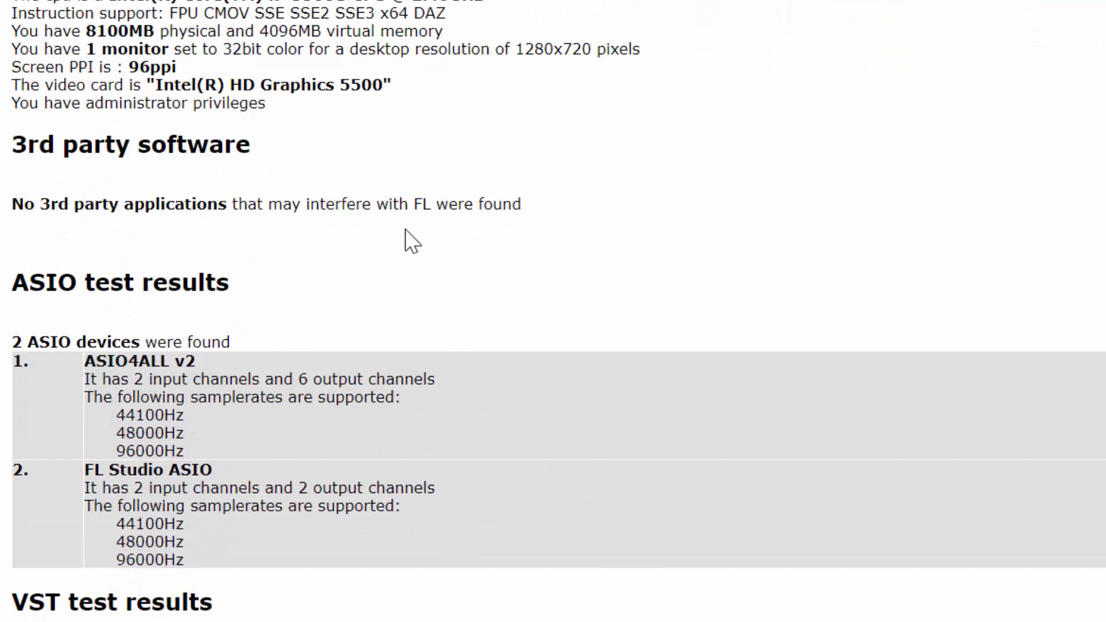
scroll(370, 328, down, 3)
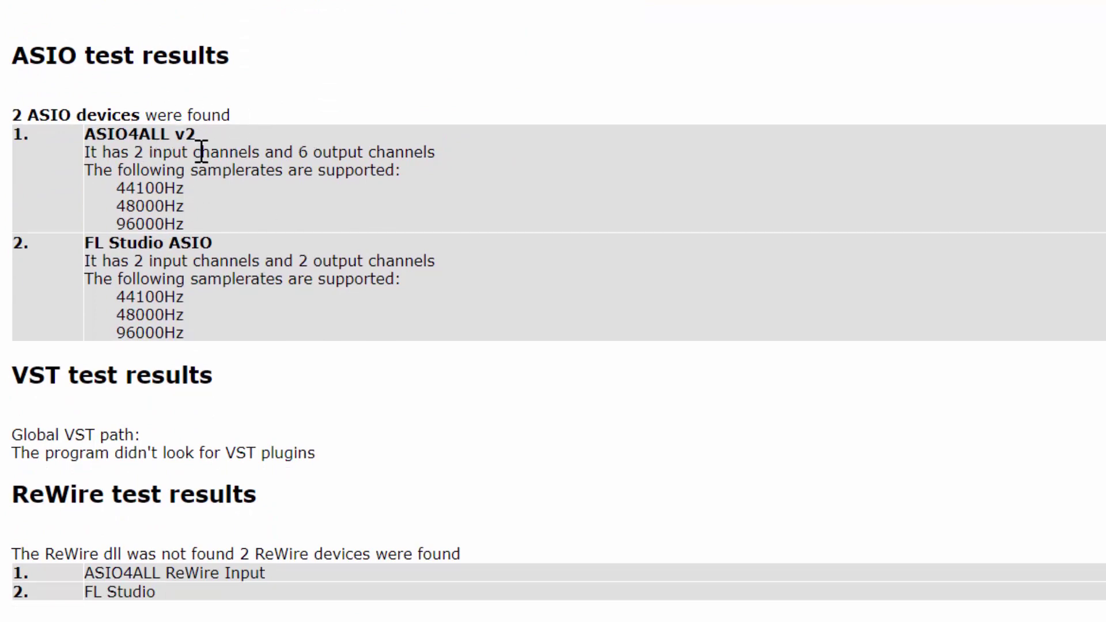
scroll(254, 148, down, 3)
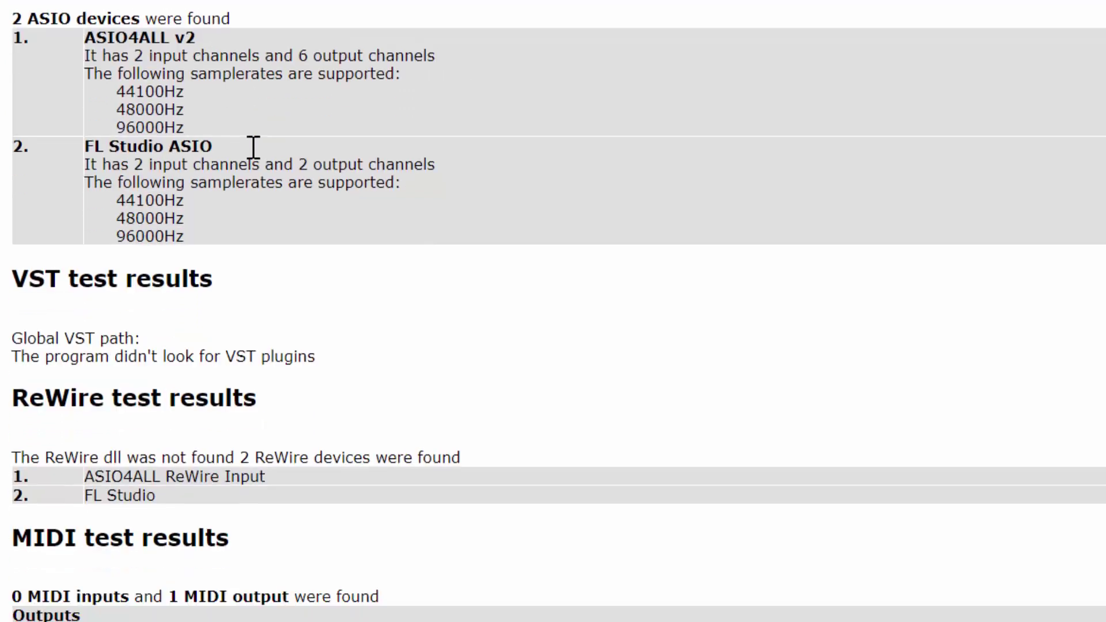
scroll(253, 147, down, 3)
scroll(252, 148, up, 3)
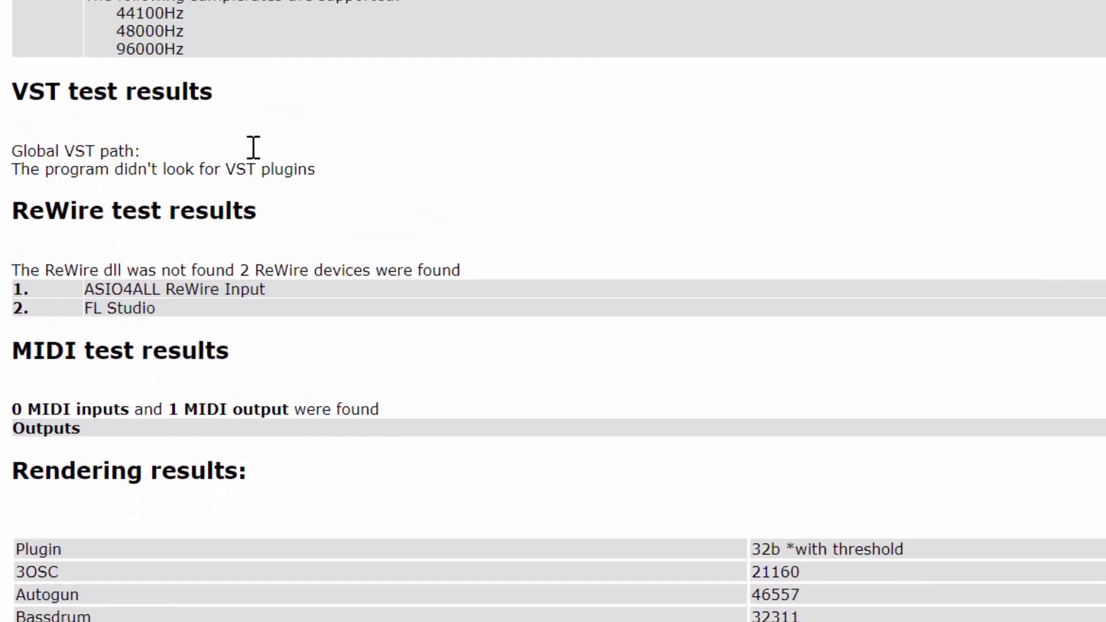
Step: Highlight the FL Studio ASIO device entry, then continue down to the Rendering results table
double_click(92, 74)
click(208, 68)
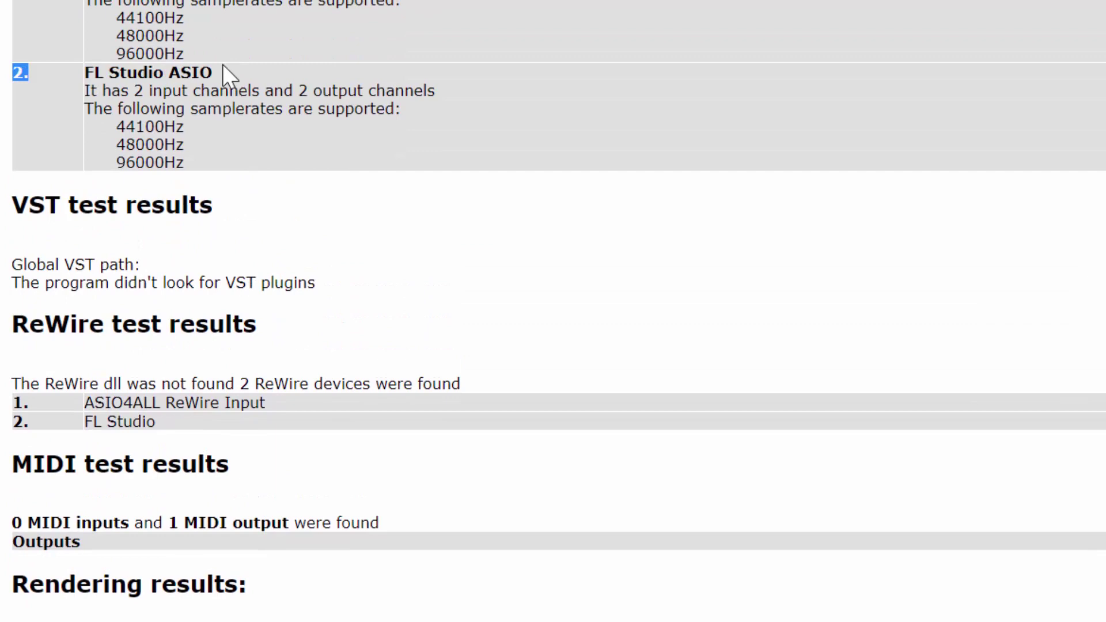
drag(204, 68, 144, 72)
click(213, 106)
scroll(212, 106, down, 3)
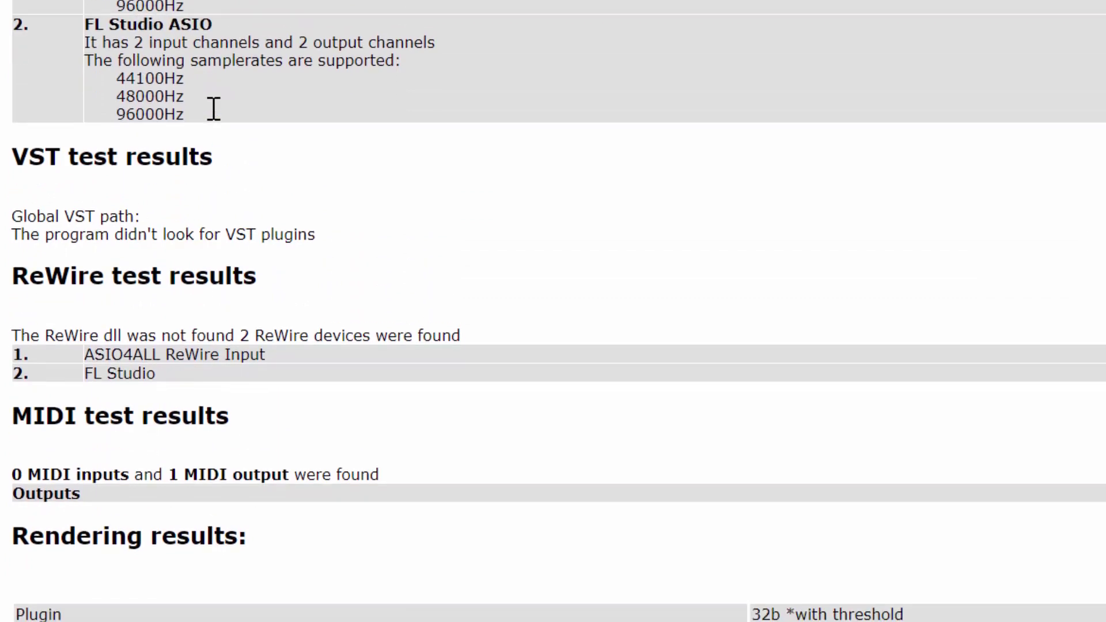
scroll(213, 108, down, 2)
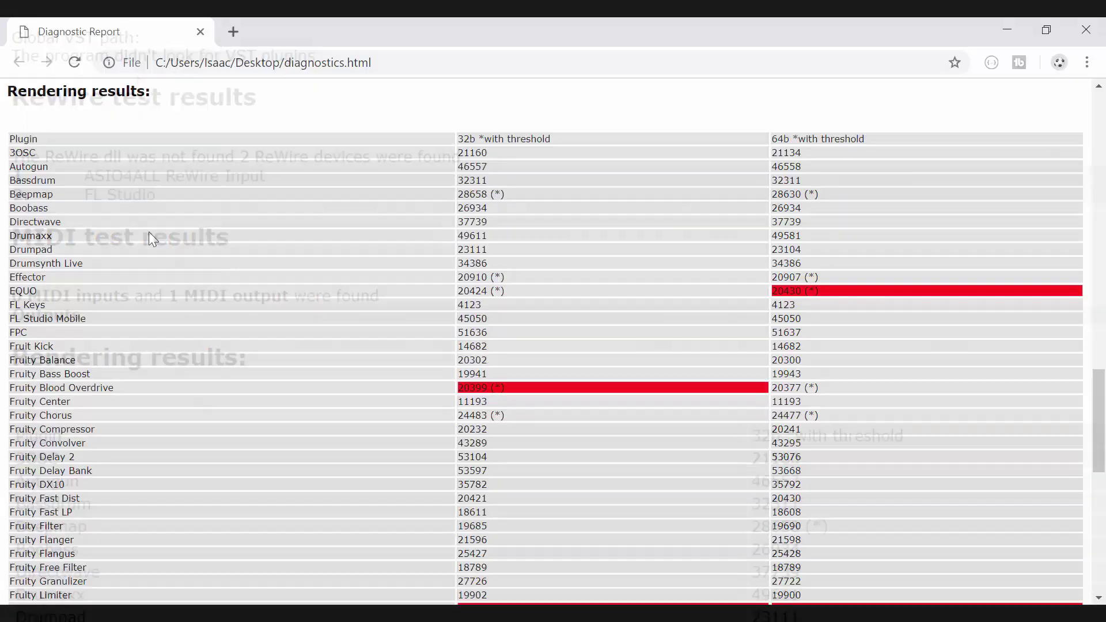
Step: Review the 32-bit rendering scores, highlighting the red-flagged Fruity Blood Overdrive result
scroll(153, 239, up, 1)
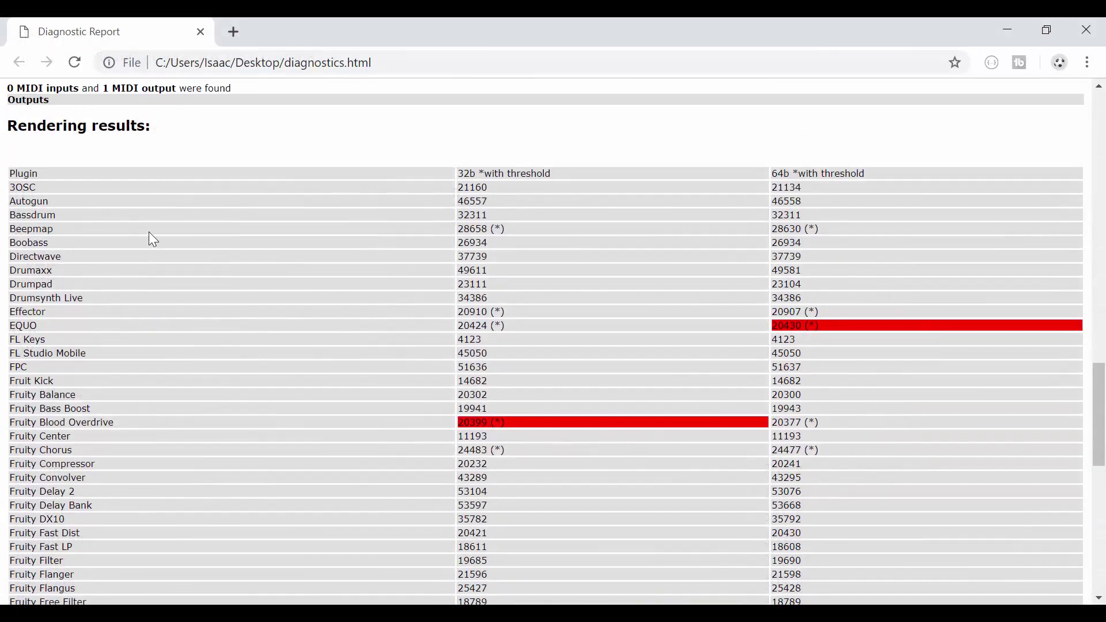
scroll(153, 239, down, 1)
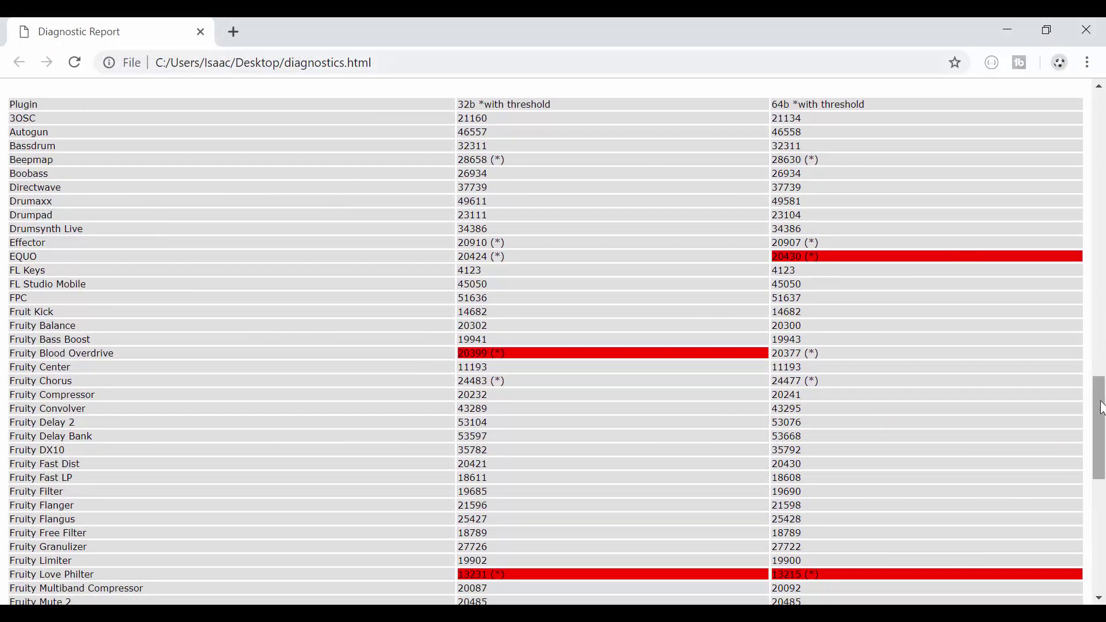
drag(1093, 412, 1099, 335)
scroll(559, 353, down, 8)
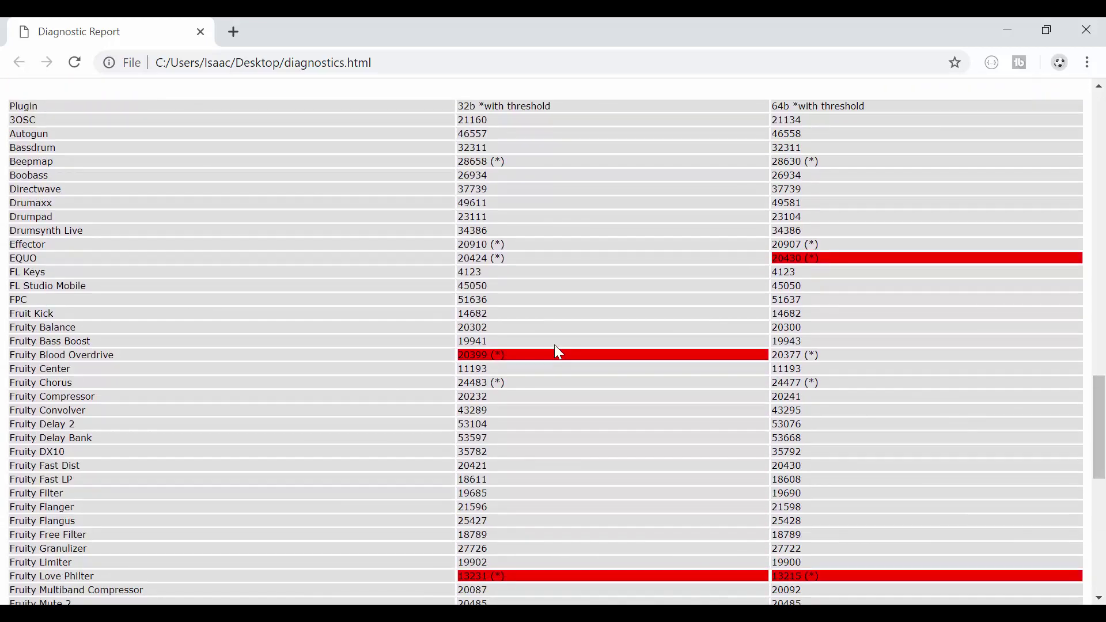
drag(470, 353, 523, 364)
click(527, 358)
Step: Review the 64-bit scores, highlighting the flagged EQUO result, down past Sytrus
drag(1099, 403, 1104, 301)
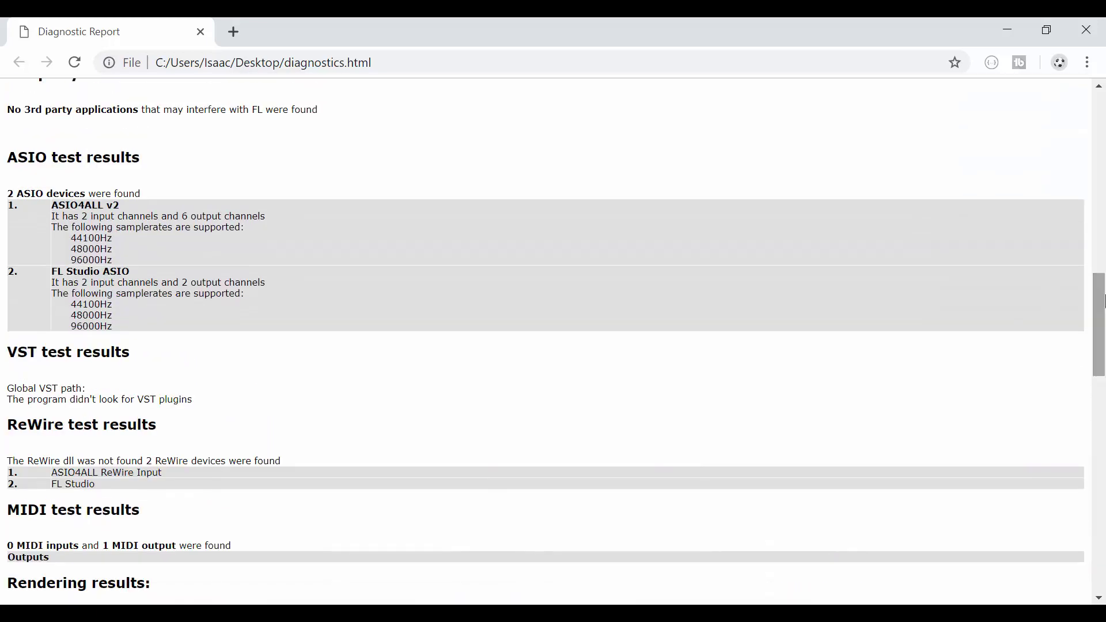
drag(1105, 301, 1091, 438)
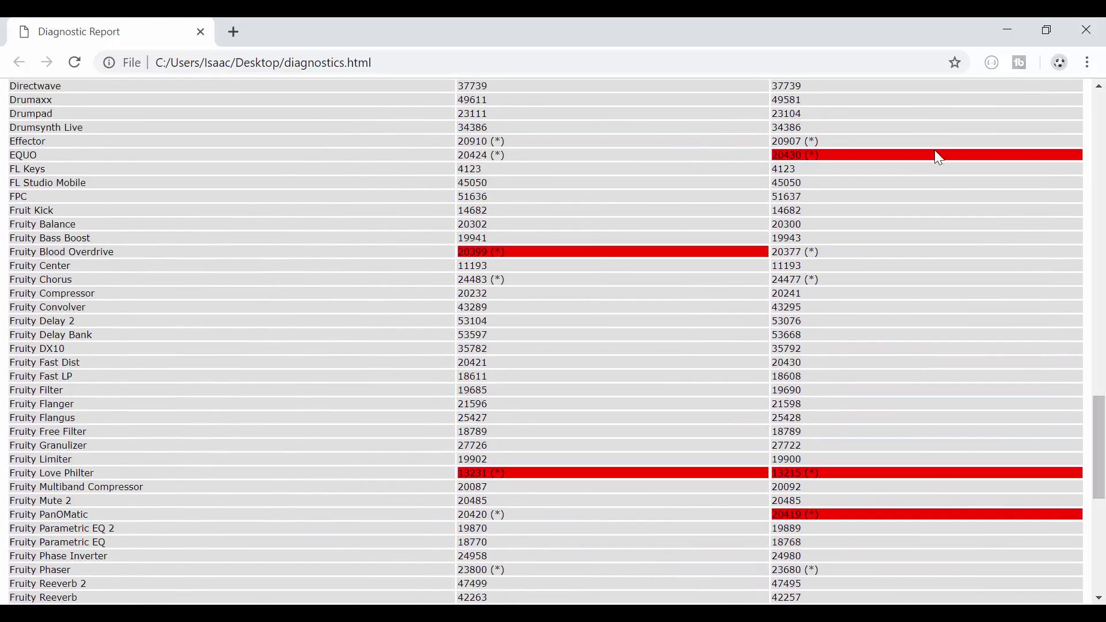
drag(827, 155, 772, 154)
click(729, 268)
drag(1098, 455, 1103, 103)
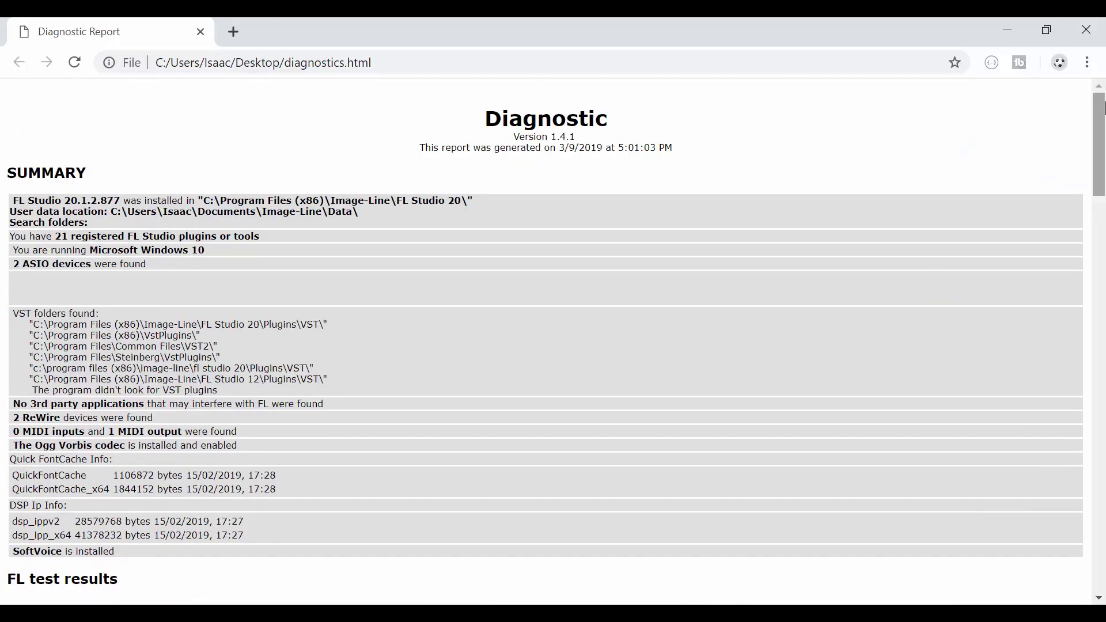